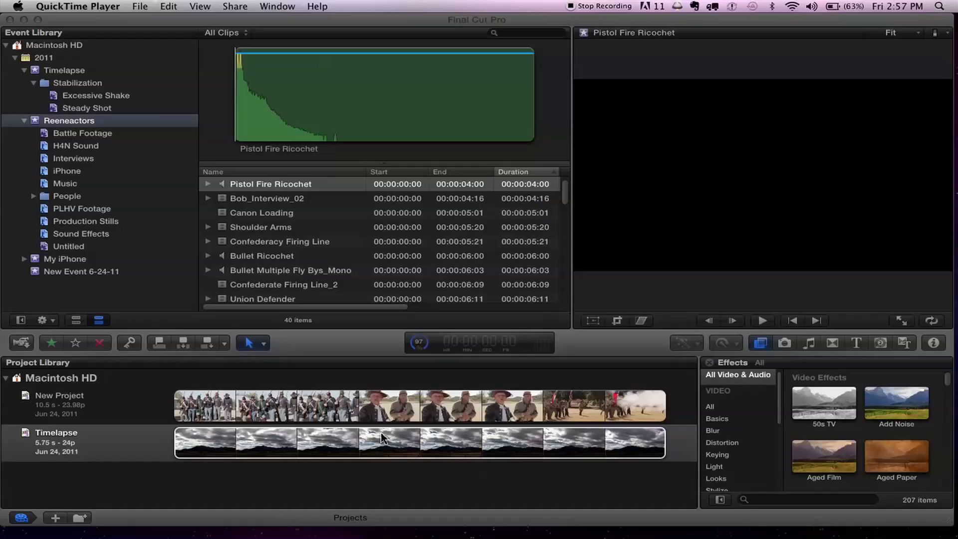
# - Open the New Project from the Project Library in the timeline and close the Effects browser
pyautogui.click(205, 412)
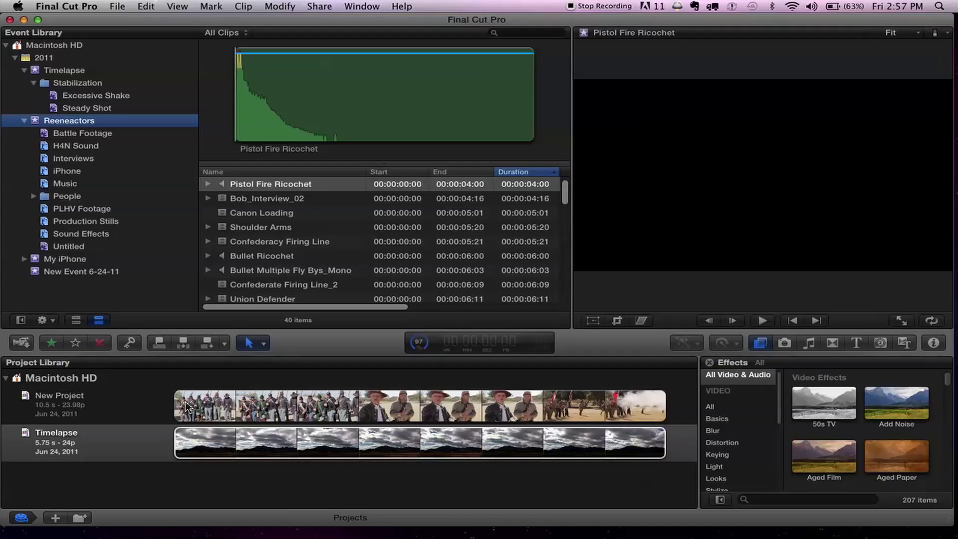
pyautogui.doubleClick(161, 406)
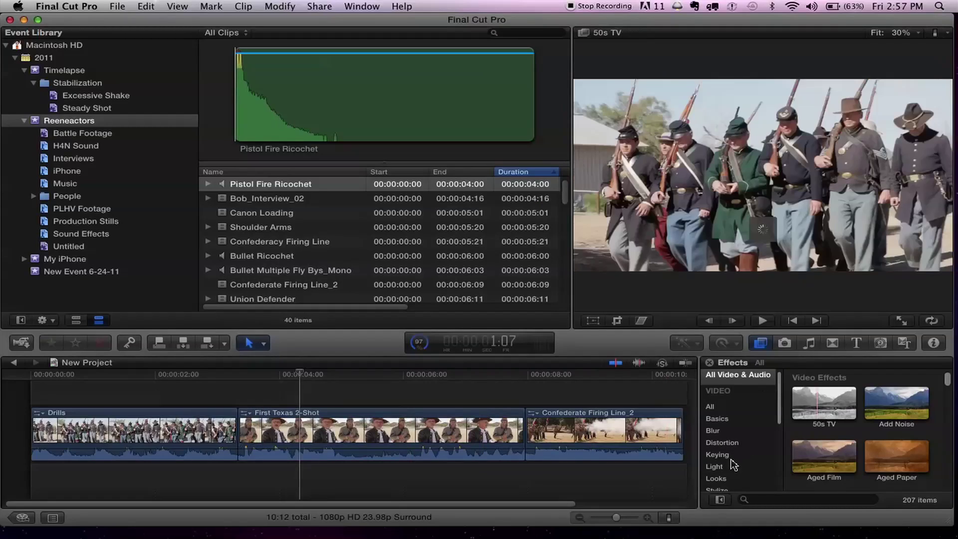
pyautogui.click(709, 363)
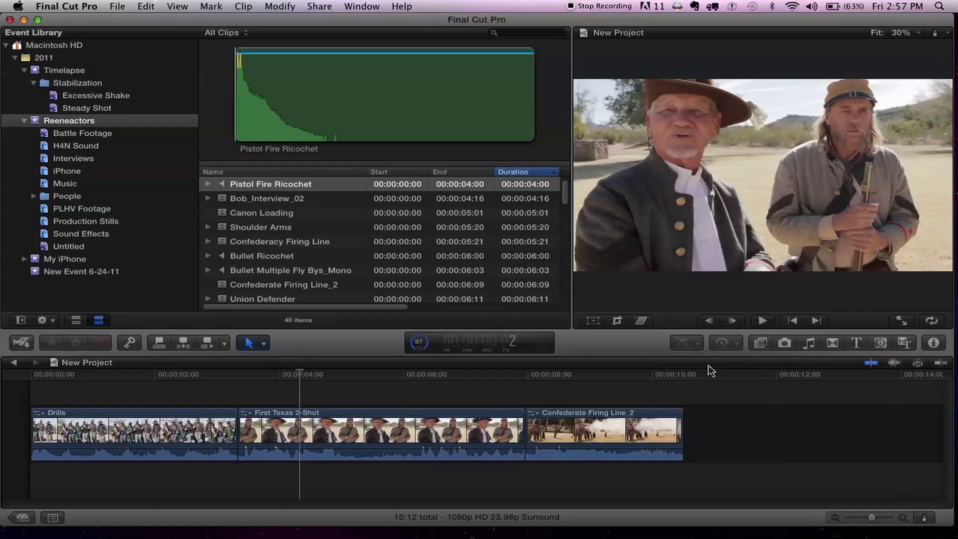
# - Zoom the timeline in and out until the three clips fill about half of its width
pyautogui.press('super+equal')
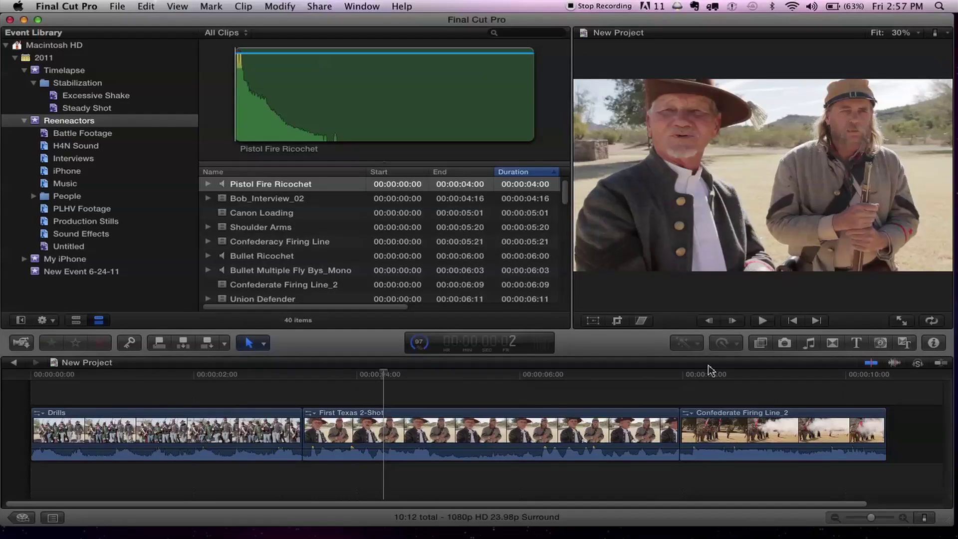
pyautogui.press('super+minus')
pyautogui.press('super+minus')
pyautogui.press('super+equal')
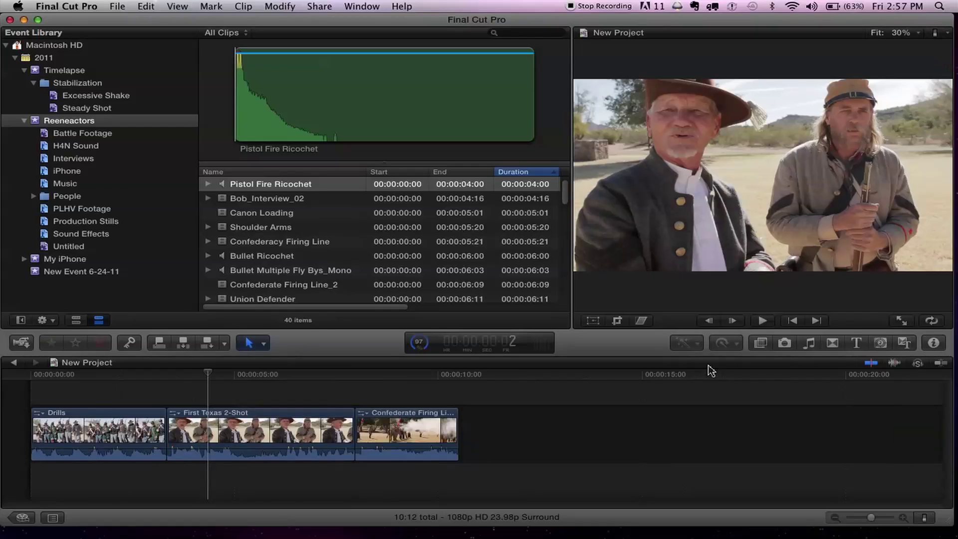
pyautogui.press('super+equal')
pyautogui.press('super+equal')
pyautogui.press('super+minus')
pyautogui.press('super+minus')
# - Scrub the playhead back and forth across the three timeline clips to preview their footage
pyautogui.moveTo(136, 375); pyautogui.dragTo(274, 375)
pyautogui.moveTo(348, 394); pyautogui.dragTo(109, 390)
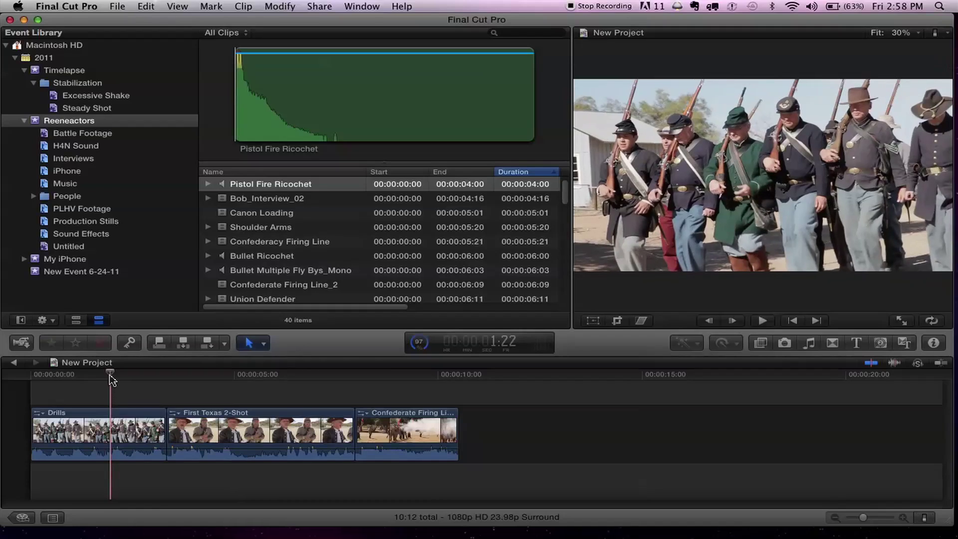
pyautogui.moveTo(109, 374); pyautogui.dragTo(107, 373)
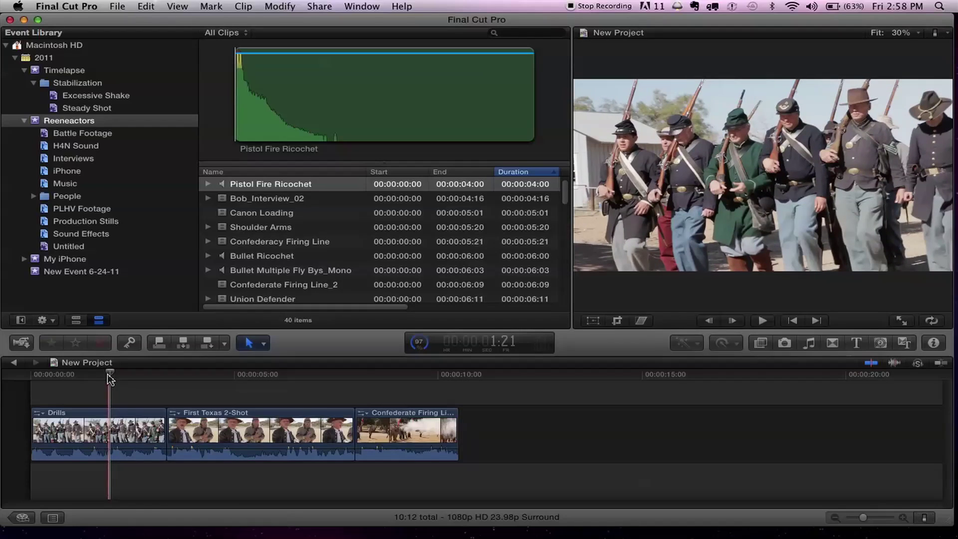
pyautogui.moveTo(107, 374); pyautogui.dragTo(264, 403)
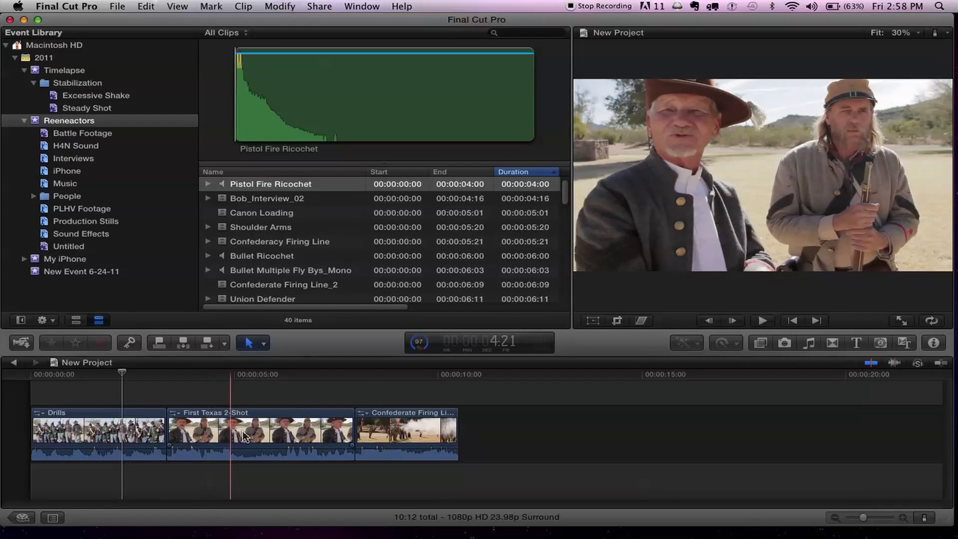
pyautogui.click(245, 375)
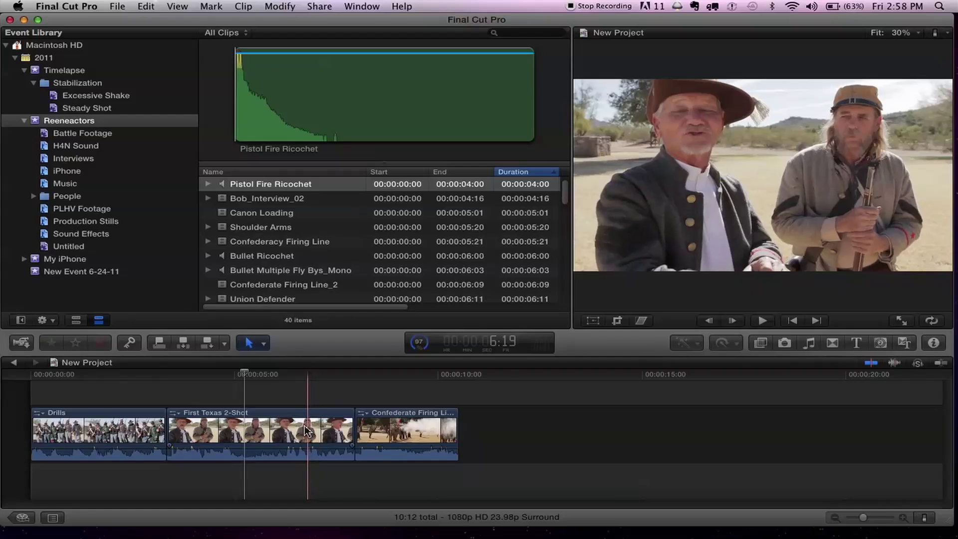
pyautogui.moveTo(236, 375); pyautogui.dragTo(401, 380)
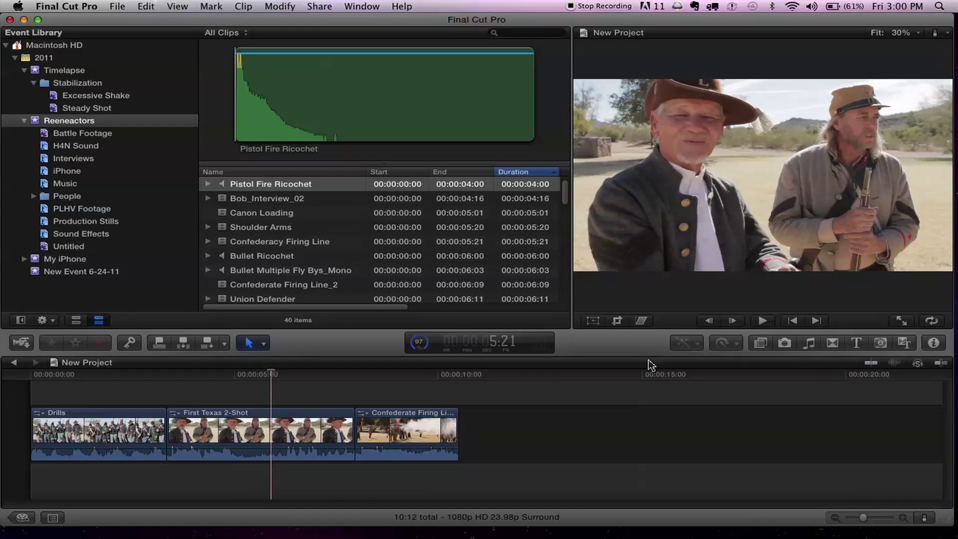
# - Place the playhead at about 4:23 in the First Texas 2-Shot clip and turn skimming back on
pyautogui.moveTo(271, 380); pyautogui.dragTo(148, 375)
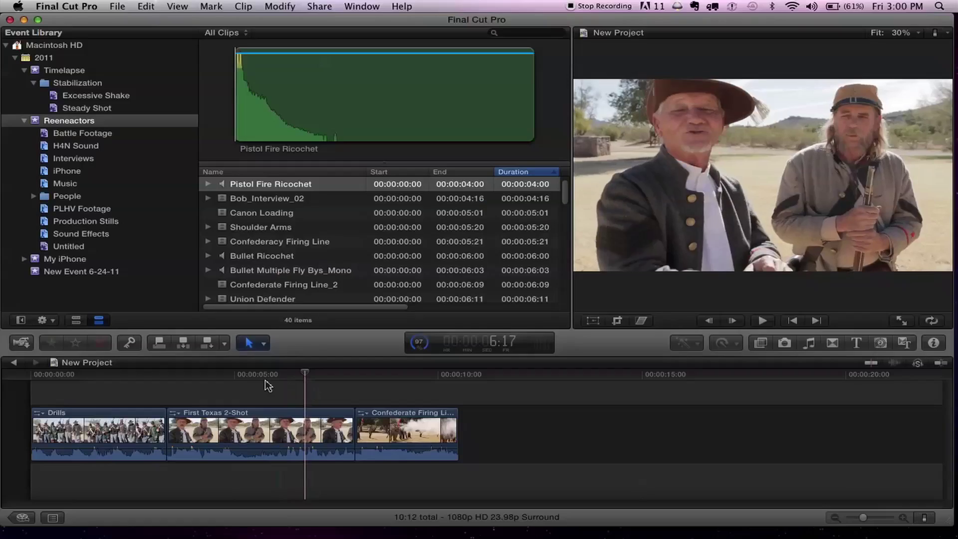
pyautogui.click(205, 377)
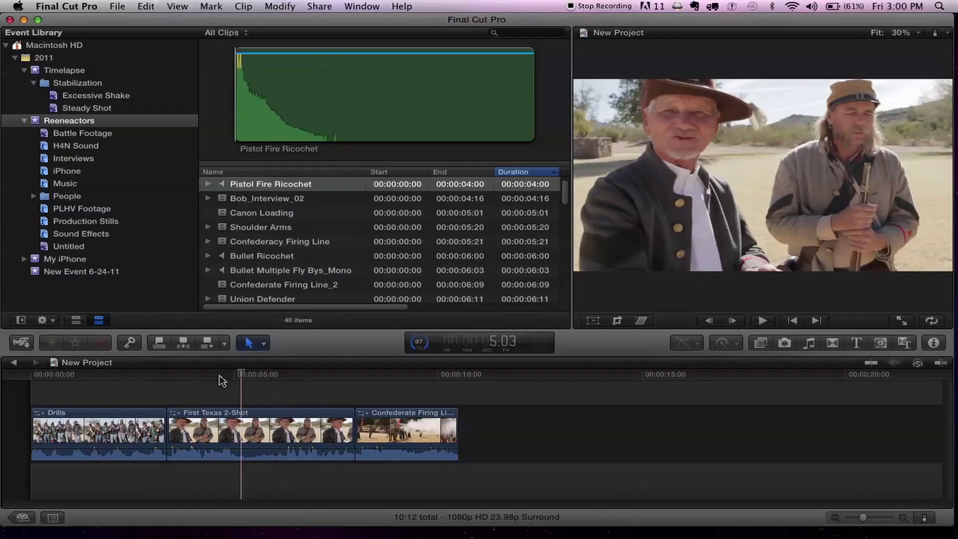
pyautogui.click(235, 377)
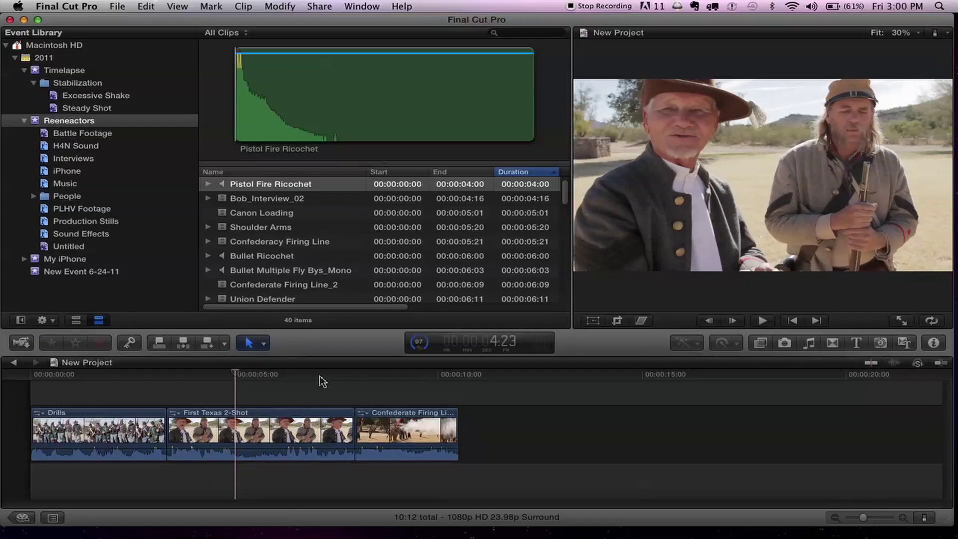
pyautogui.click(874, 365)
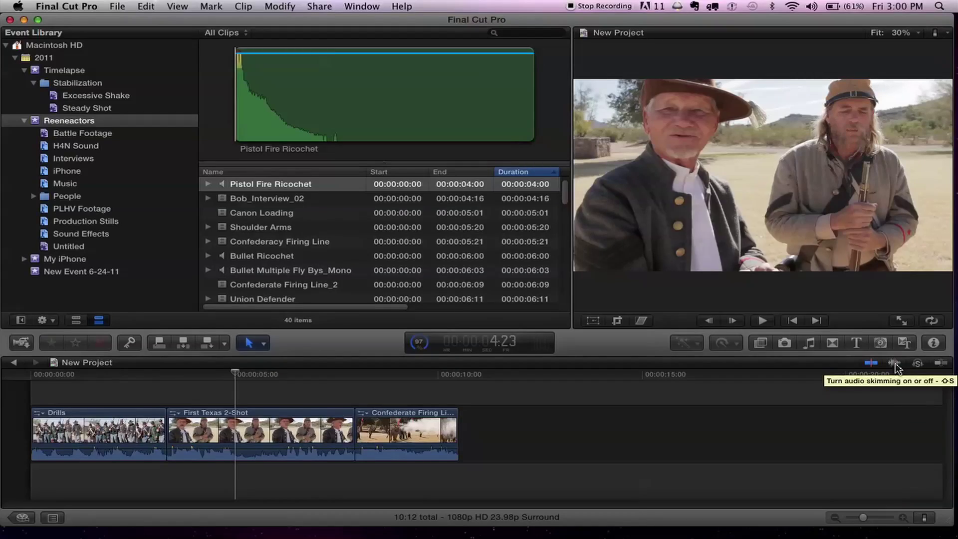
pyautogui.click(895, 363)
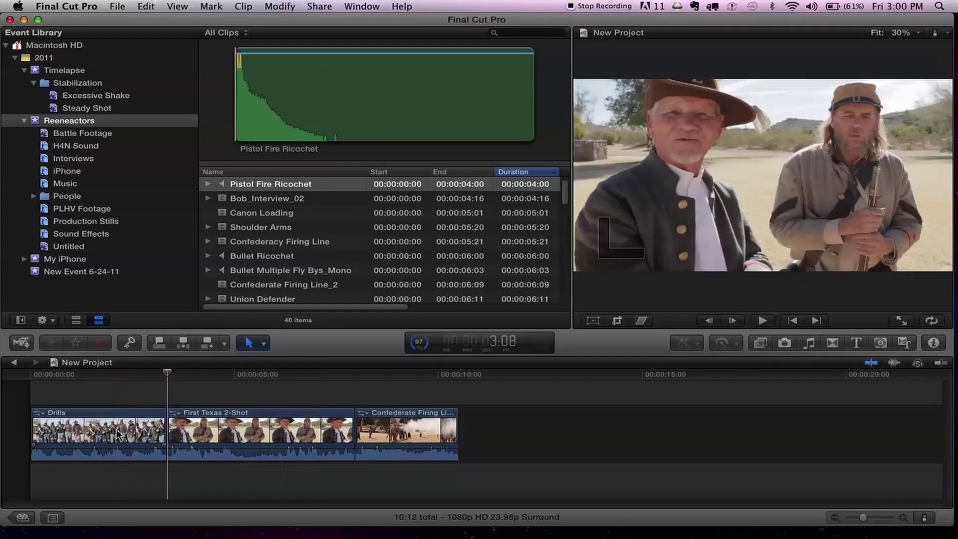
# - Jump between edit points in the timeline and play, stop and resume the sequence
pyautogui.press('Down')
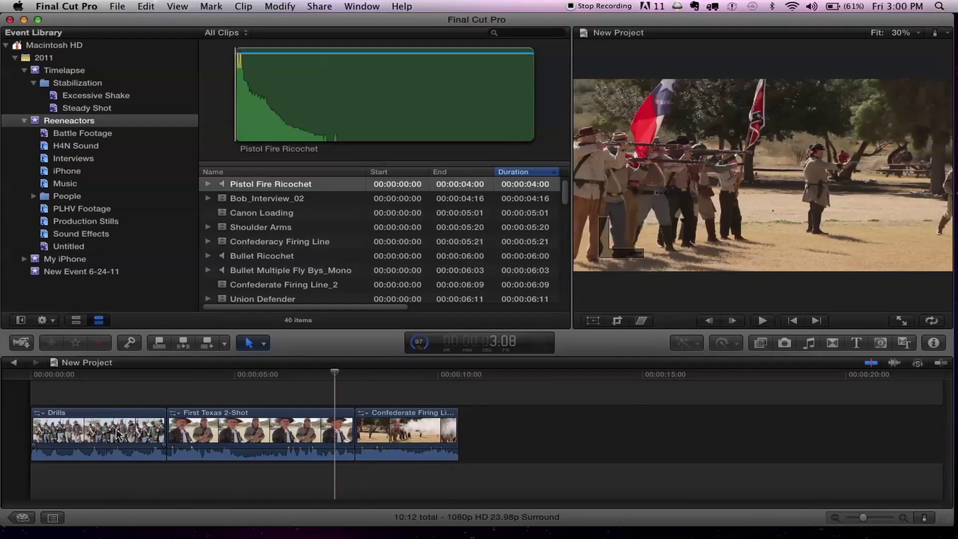
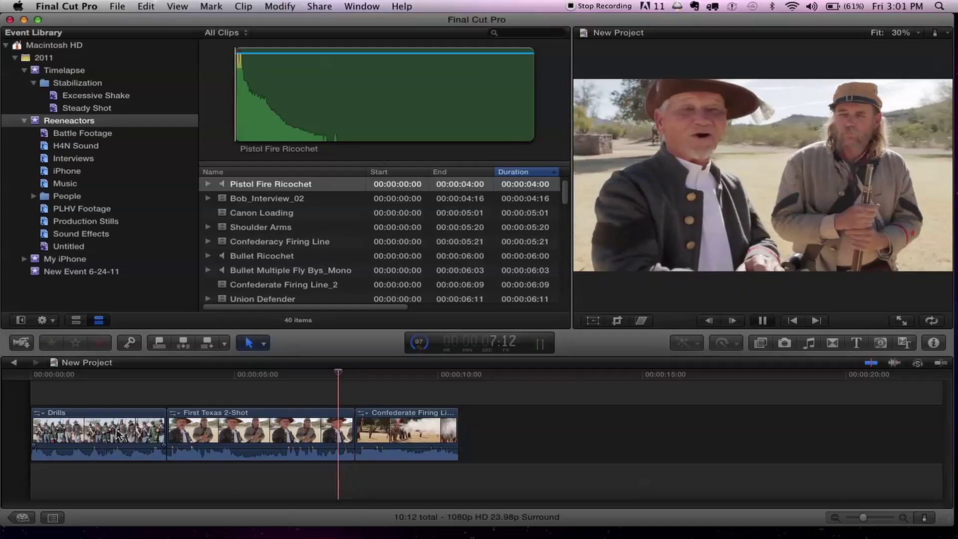
pyautogui.press('l')
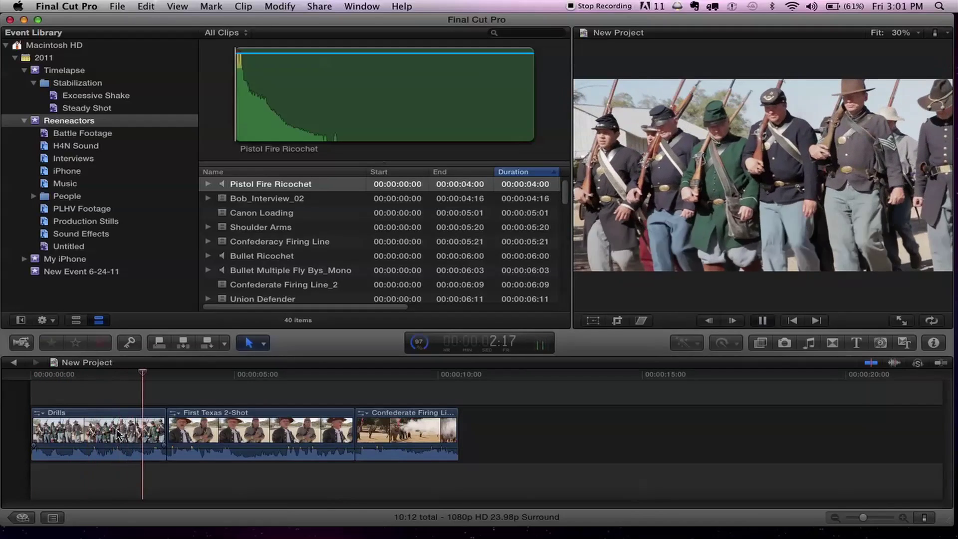
pyautogui.press('k')
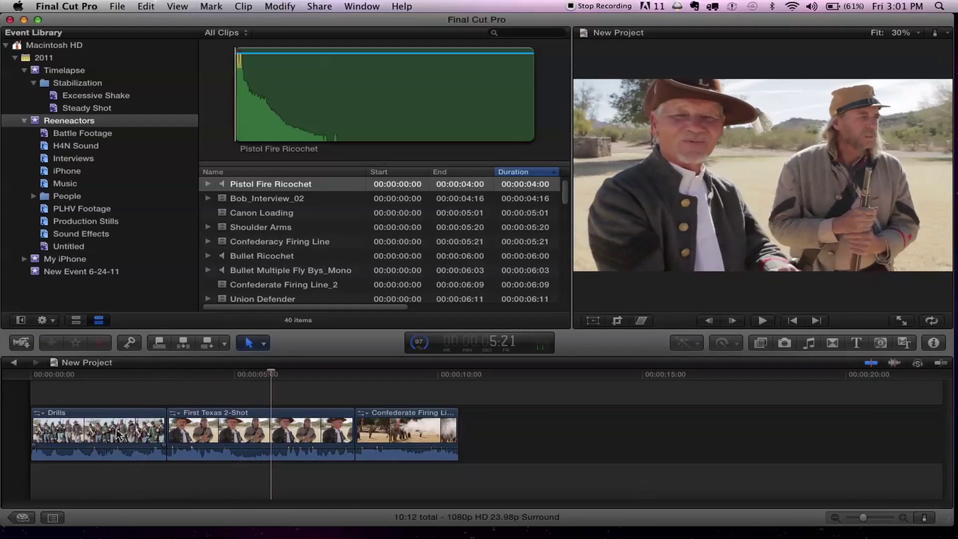
pyautogui.press('l')
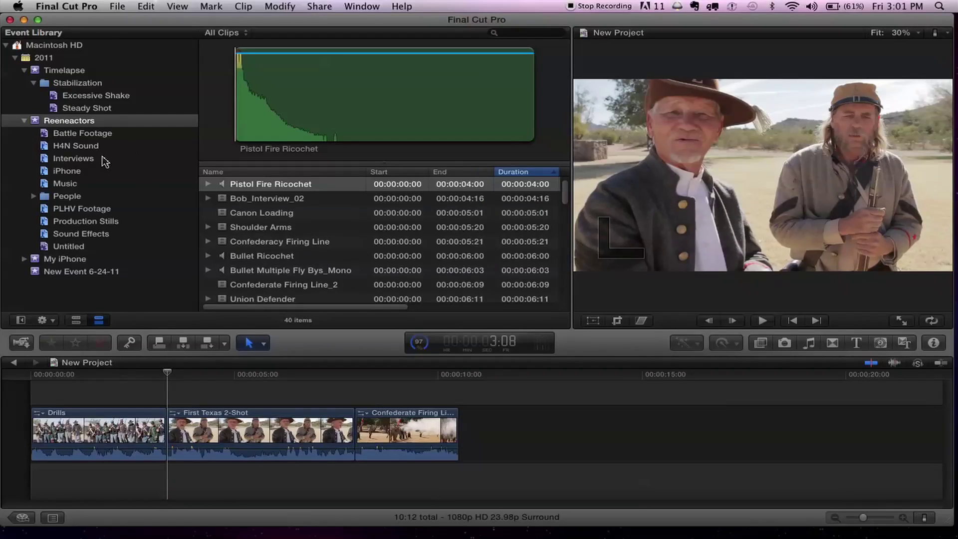
# - Open the Interviews collection of the Reeneactors event and play and pause the Bob_Interview_02 clip
pyautogui.click(103, 158)
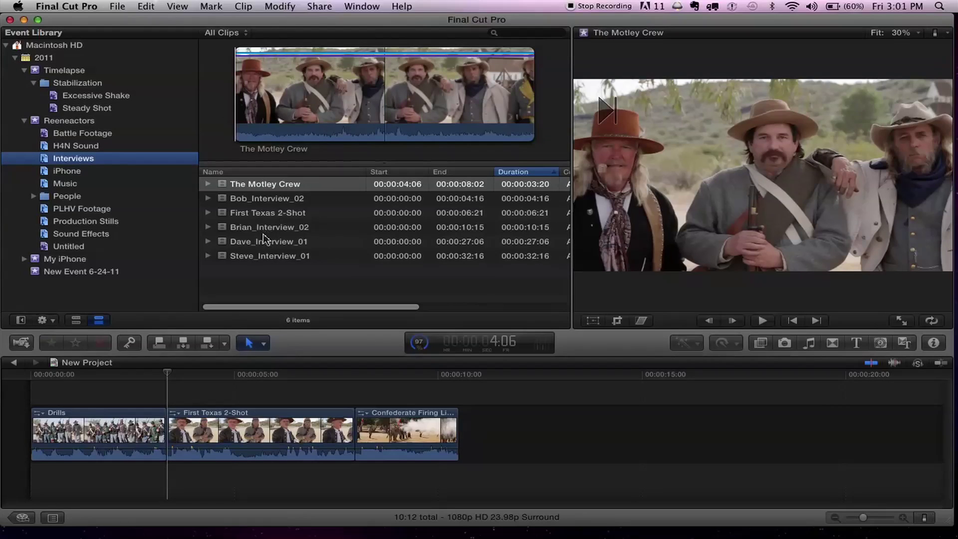
pyautogui.click(269, 242)
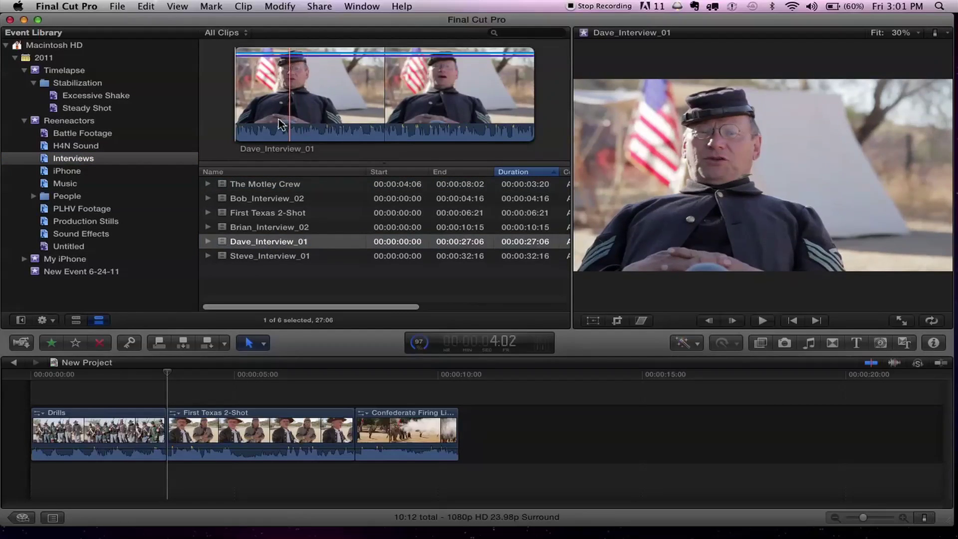
pyautogui.click(265, 199)
pyautogui.press('space')
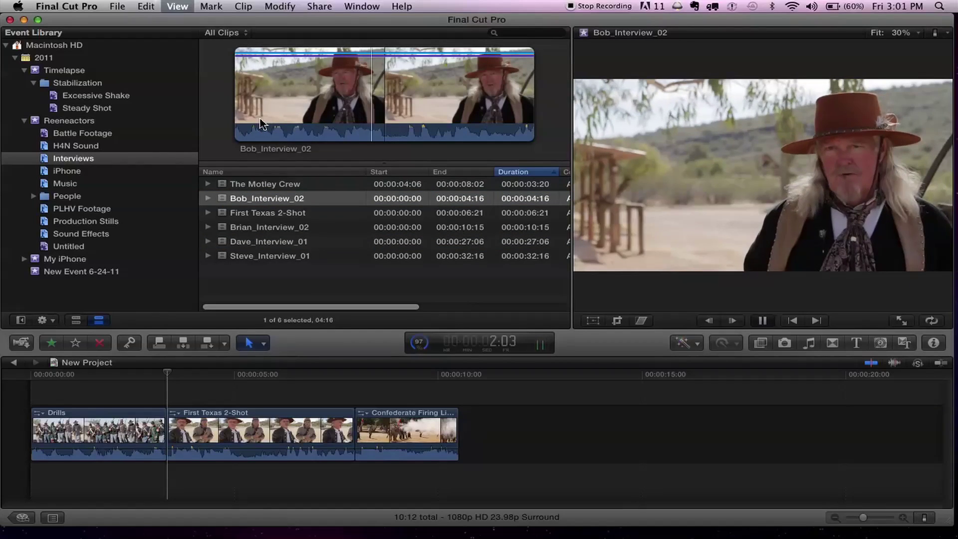
pyautogui.press('space')
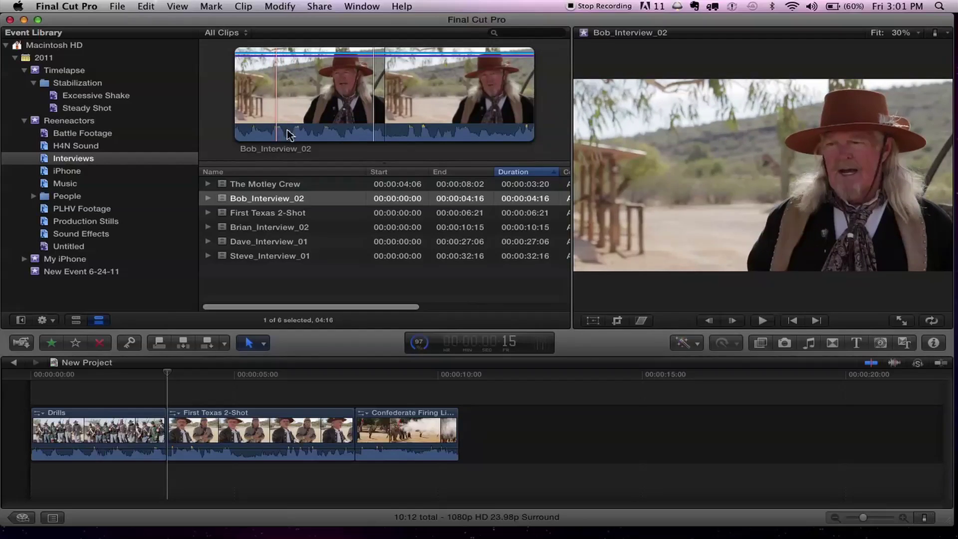
# - Turn on audio skimming and mark a 3:11 range of Bob_Interview_02 starting at about frame 15
pyautogui.click(891, 371)
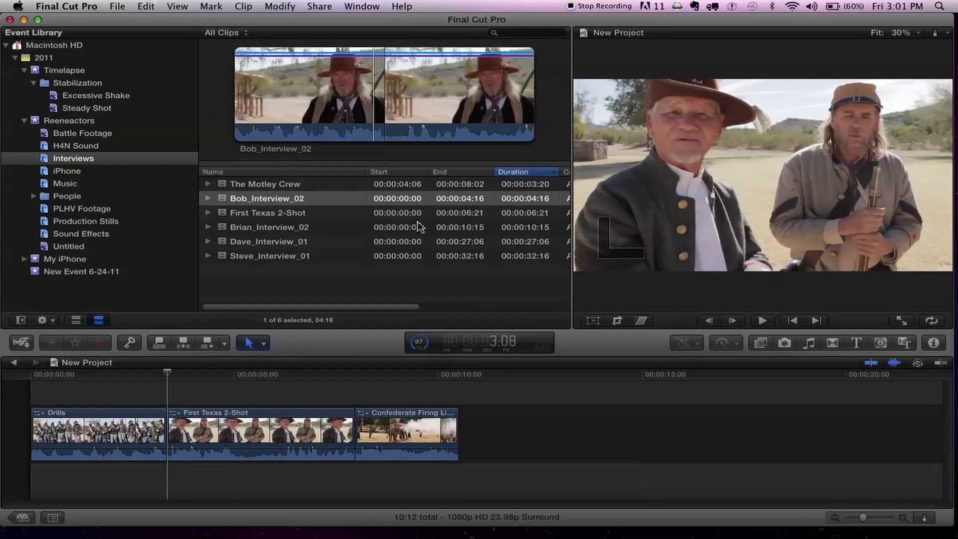
pyautogui.click(288, 133)
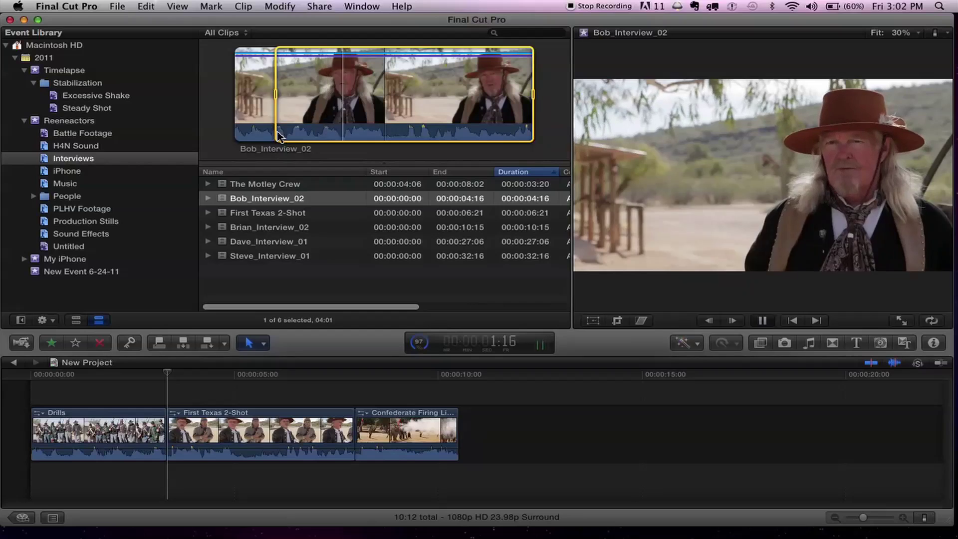
pyautogui.press('o')
# - Play and pause the marked range of Bob_Interview_02 to review the selection
pyautogui.press('space')
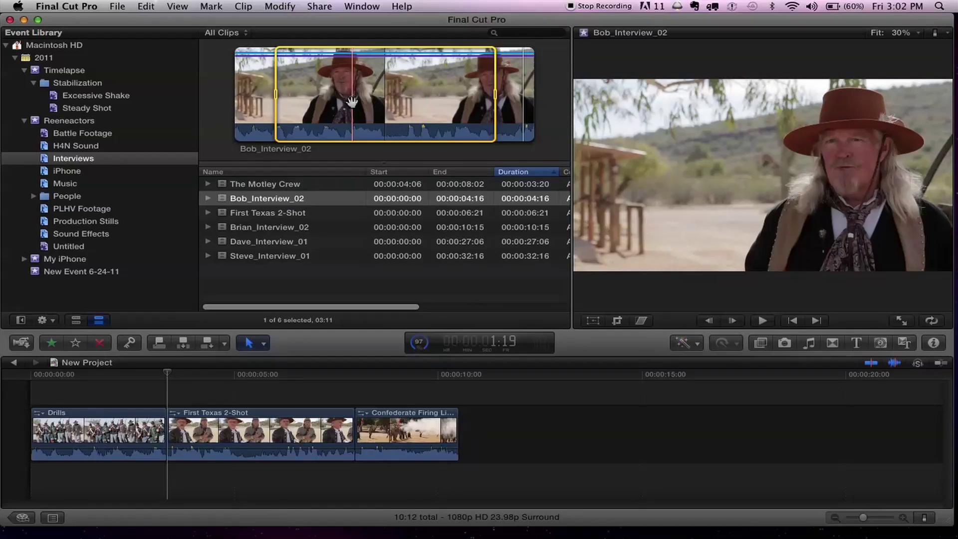
pyautogui.press('space')
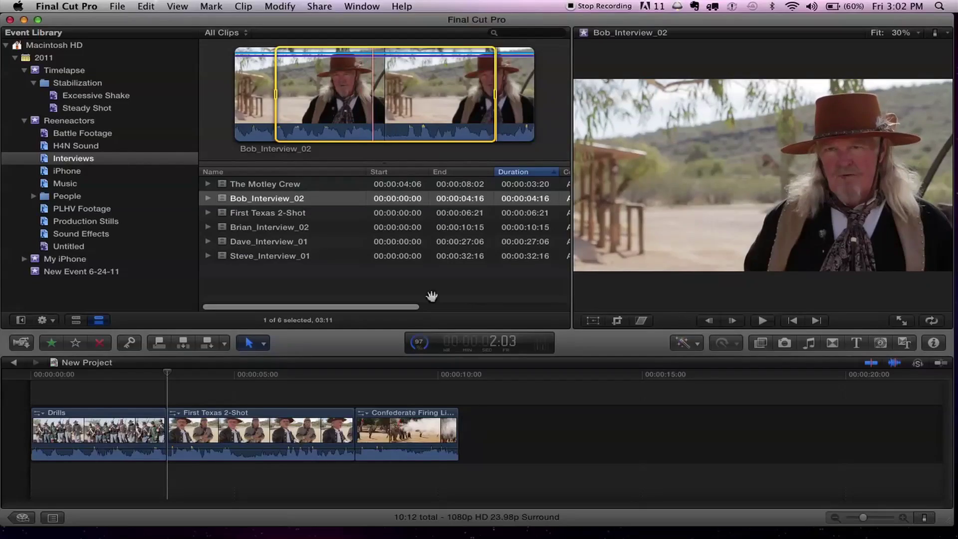
pyautogui.press('space')
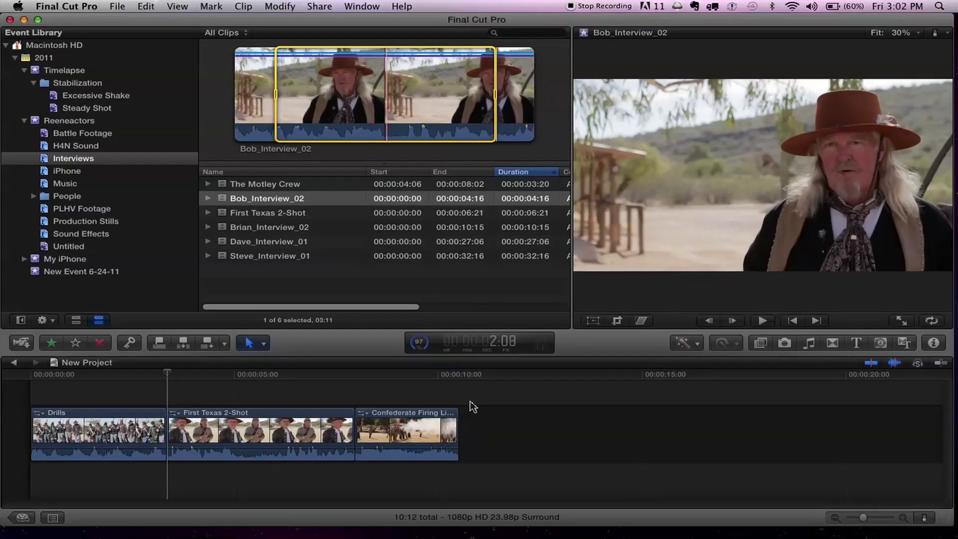